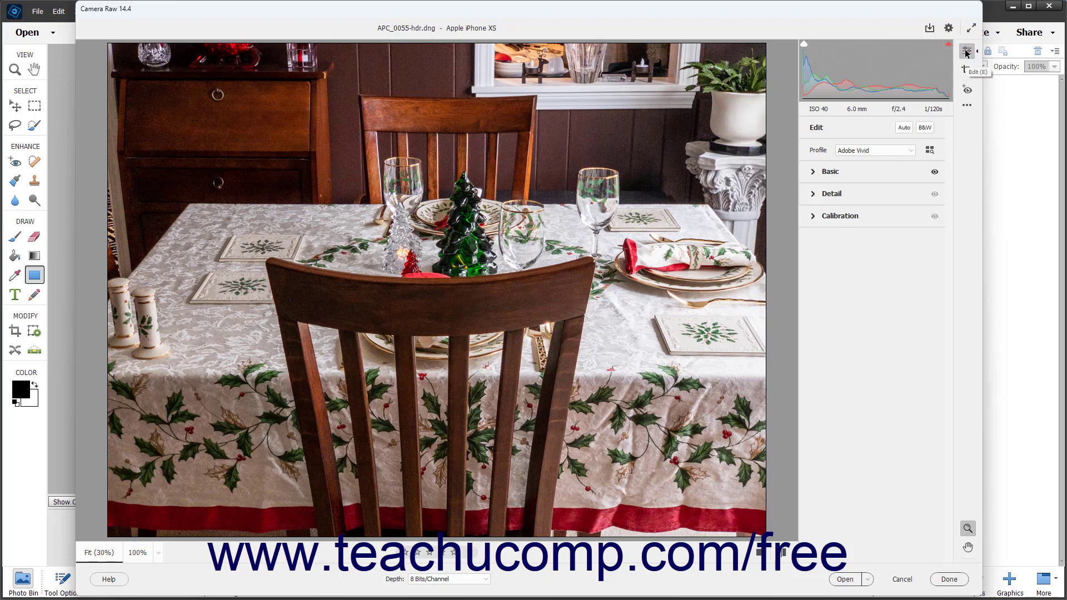
Show the Detail adjustments and view the holly-patterned plate beside the green glass tree at 400% zoom
left_click(858, 198)
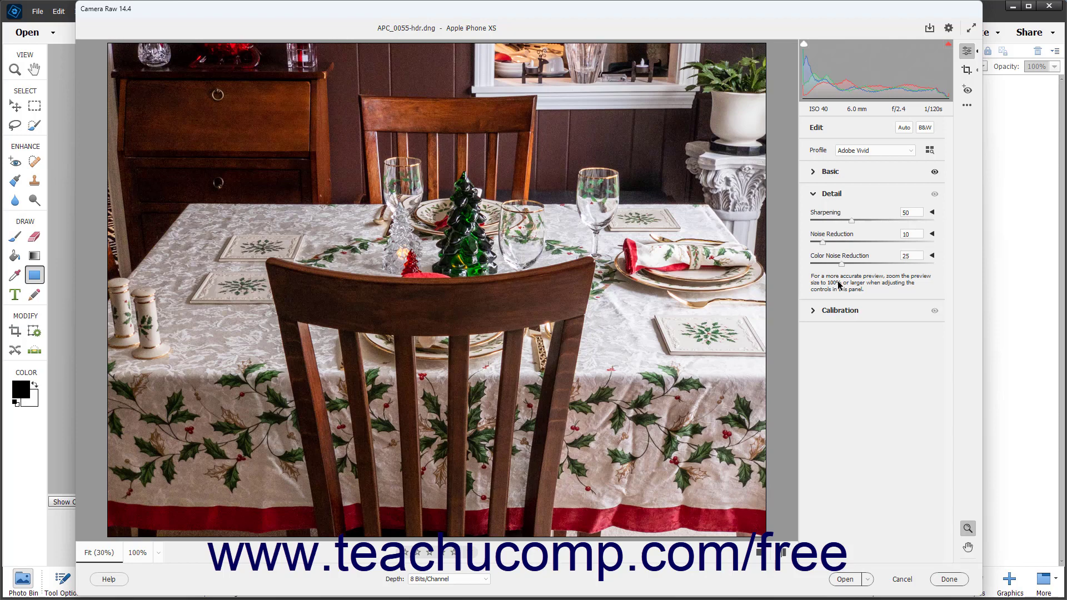
left_click(159, 552)
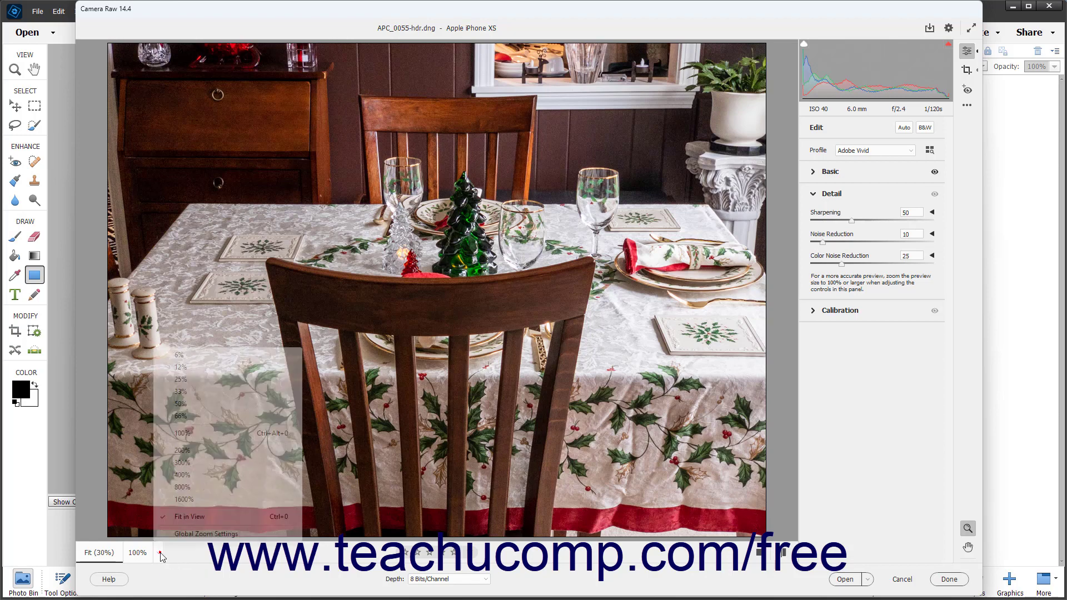
left_click(194, 476)
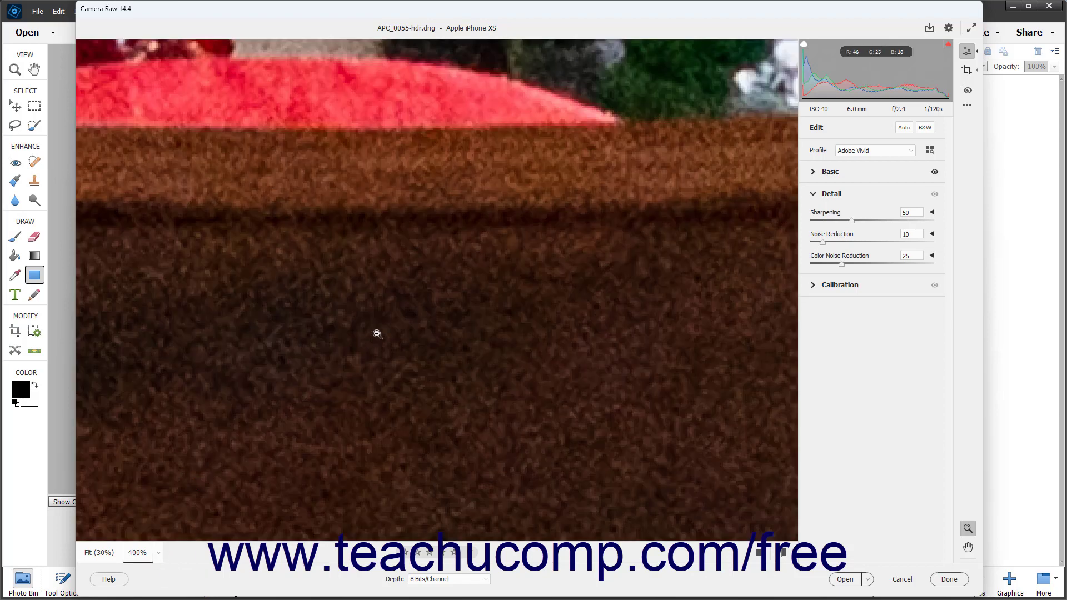
left_click_drag(623, 138, 552, 493)
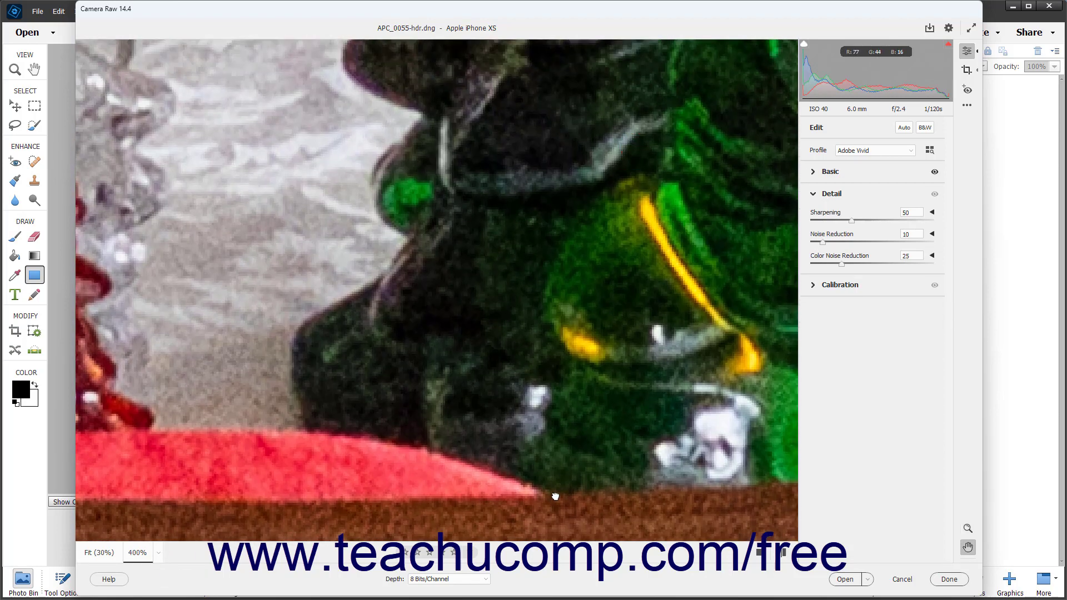
left_click_drag(672, 214, 667, 470)
left_click_drag(628, 144, 666, 454)
key("z")
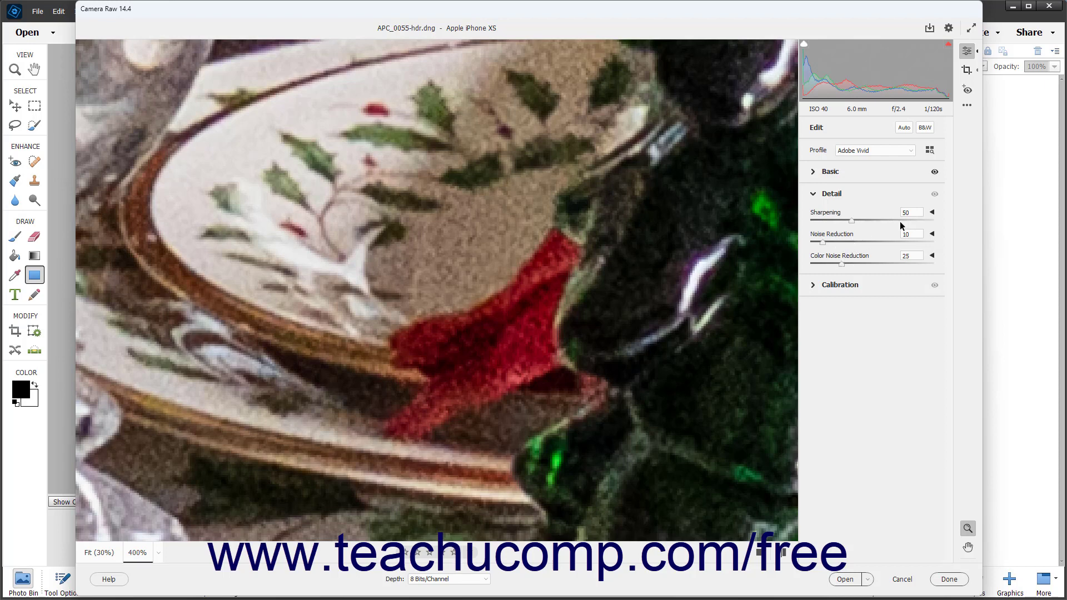
Expand the sharpening options and set Sharpening to 70, trying amounts of 101 and 0 first to compare the effect
left_click(933, 213)
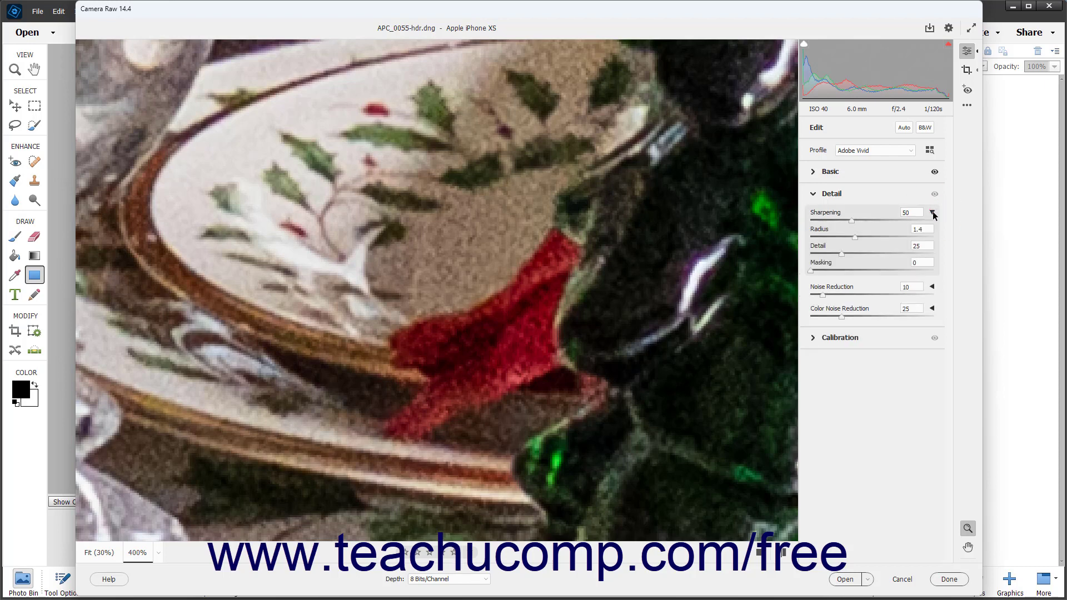
left_click(856, 223)
left_click_drag(855, 221, 888, 223)
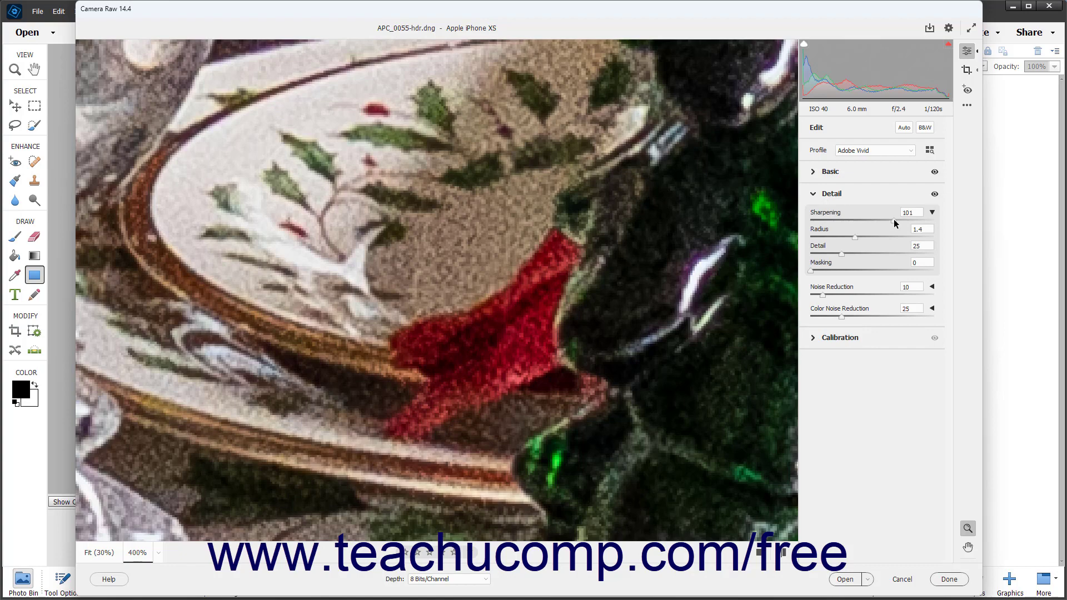
left_click_drag(894, 219, 797, 218)
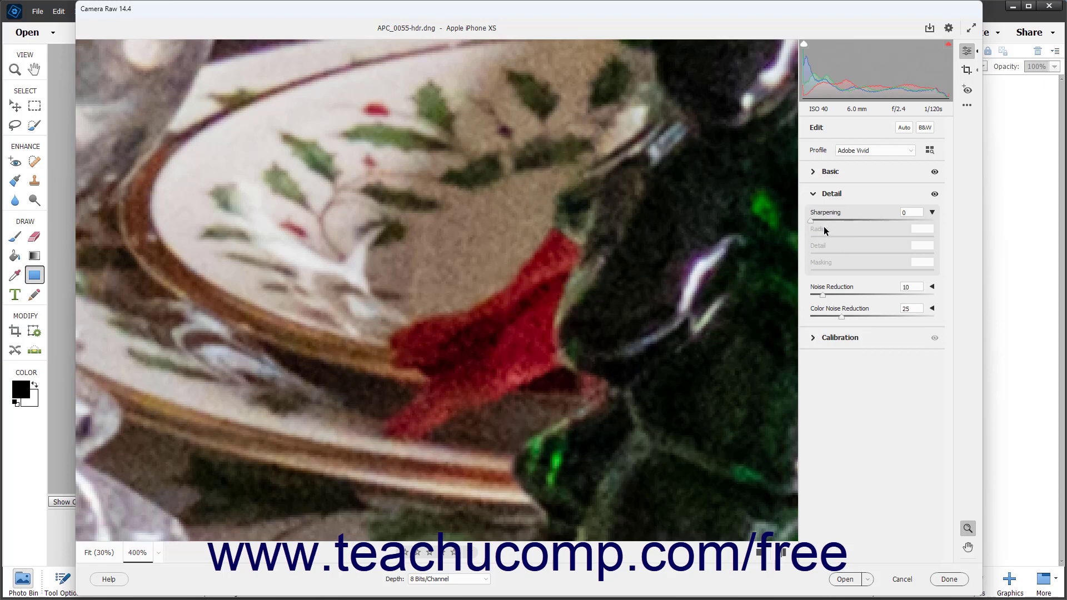
left_click_drag(809, 222, 845, 220)
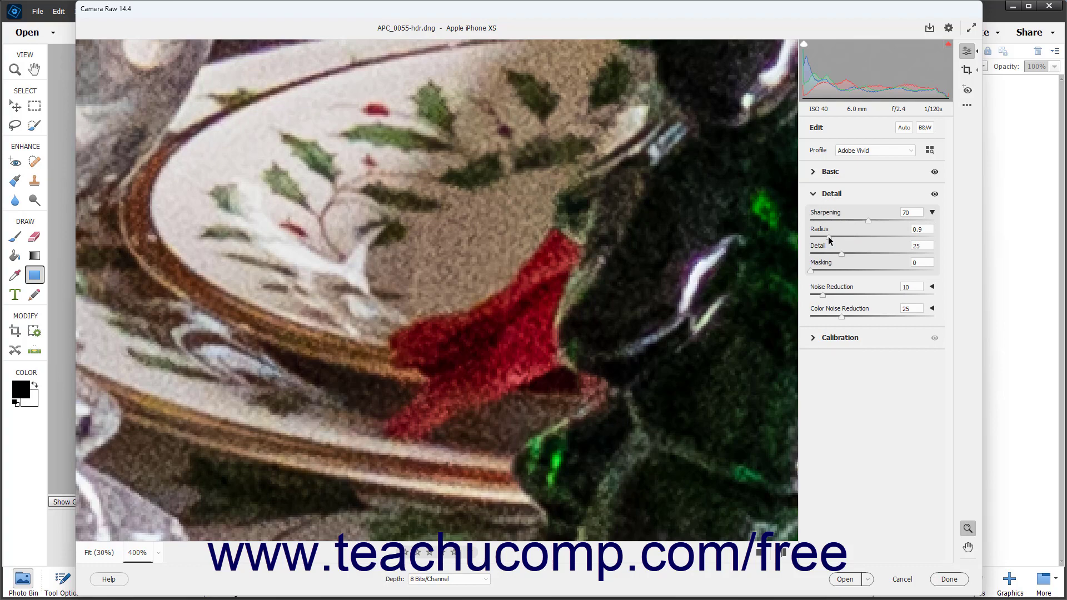
Fine-tune the Radius and Detail of the sharpening and collapse its options
left_click_drag(830, 239, 835, 239)
left_click_drag(843, 256, 848, 256)
left_click(931, 213)
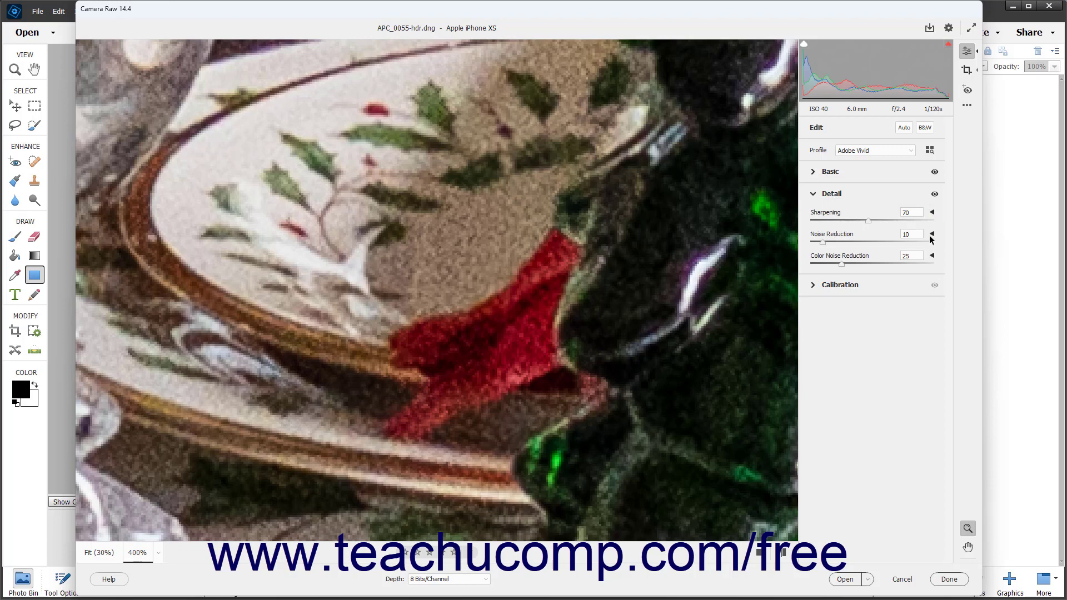
Set Noise Reduction to 59 to smooth the grain in the photo, with its Detail and Contrast options expanded meanwhile
left_click(932, 235)
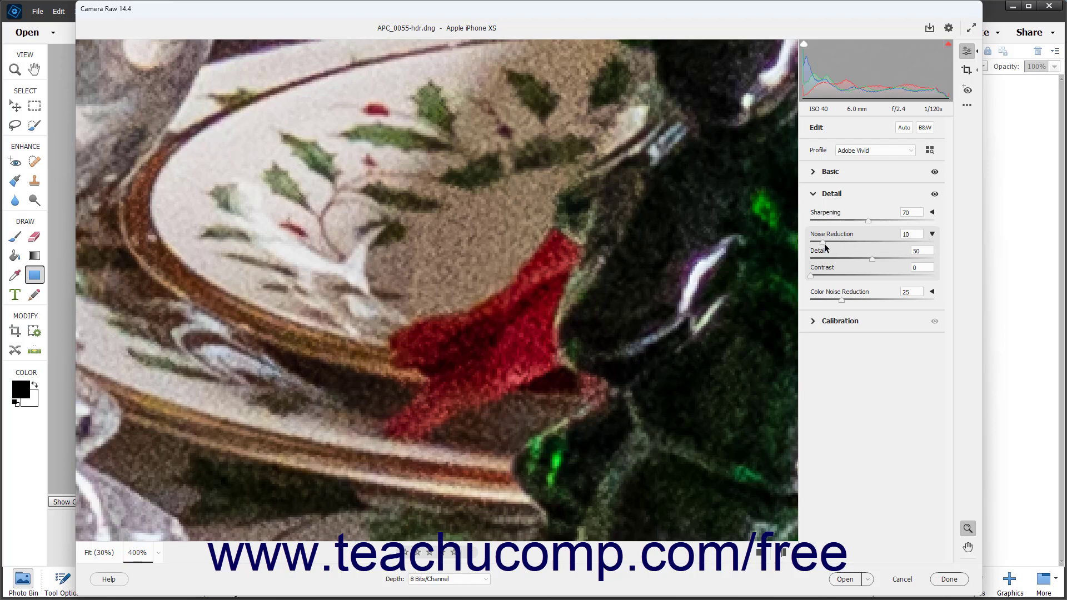
left_click_drag(825, 244, 826, 245)
left_click_drag(854, 245, 883, 245)
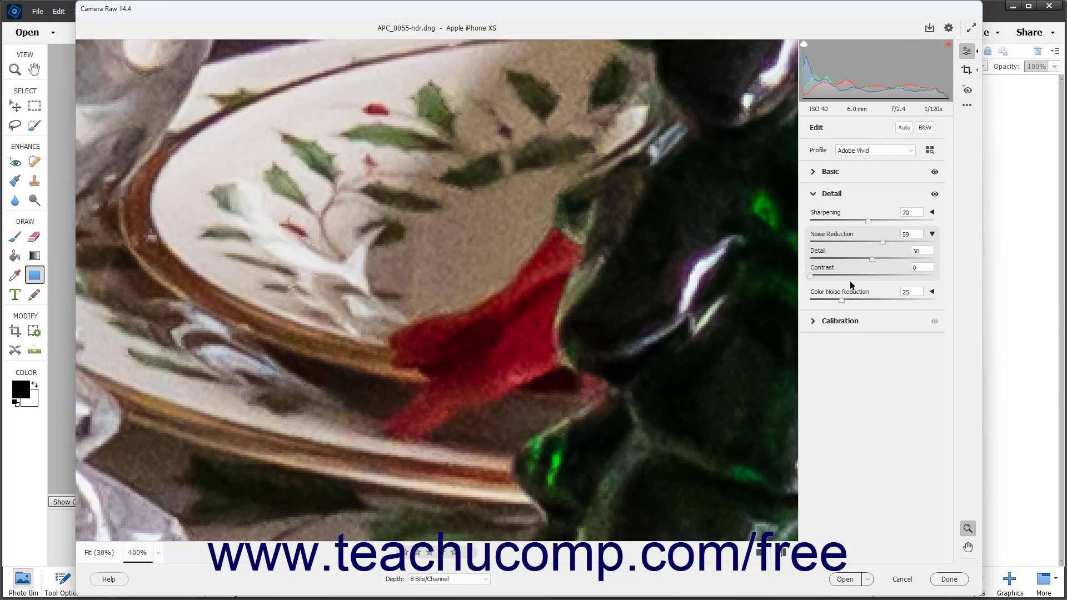
left_click(931, 234)
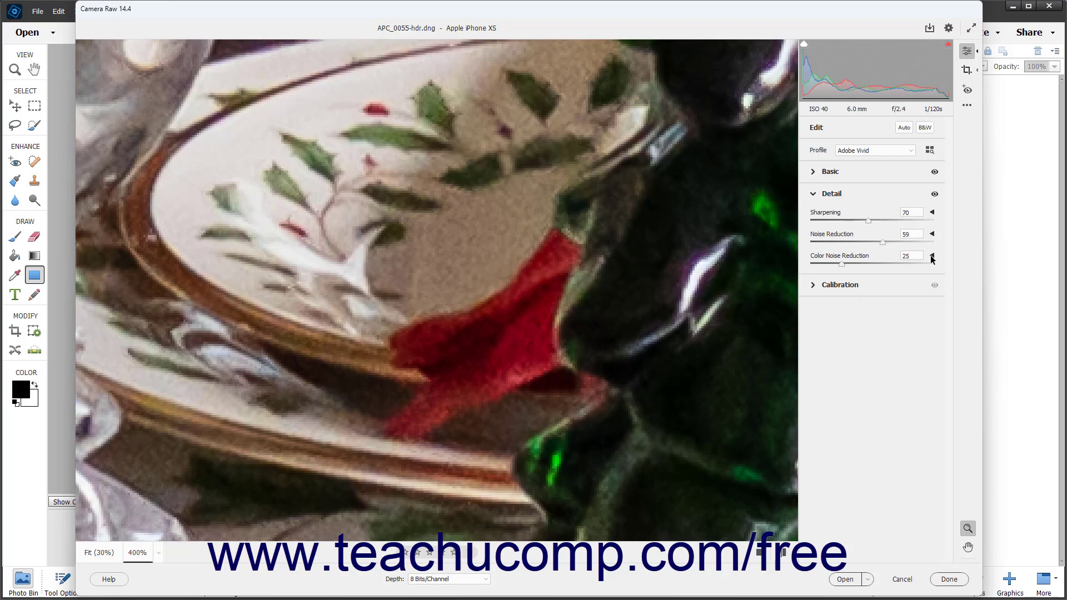
Expand the Color Noise Reduction options and set the amount to 37
left_click(932, 256)
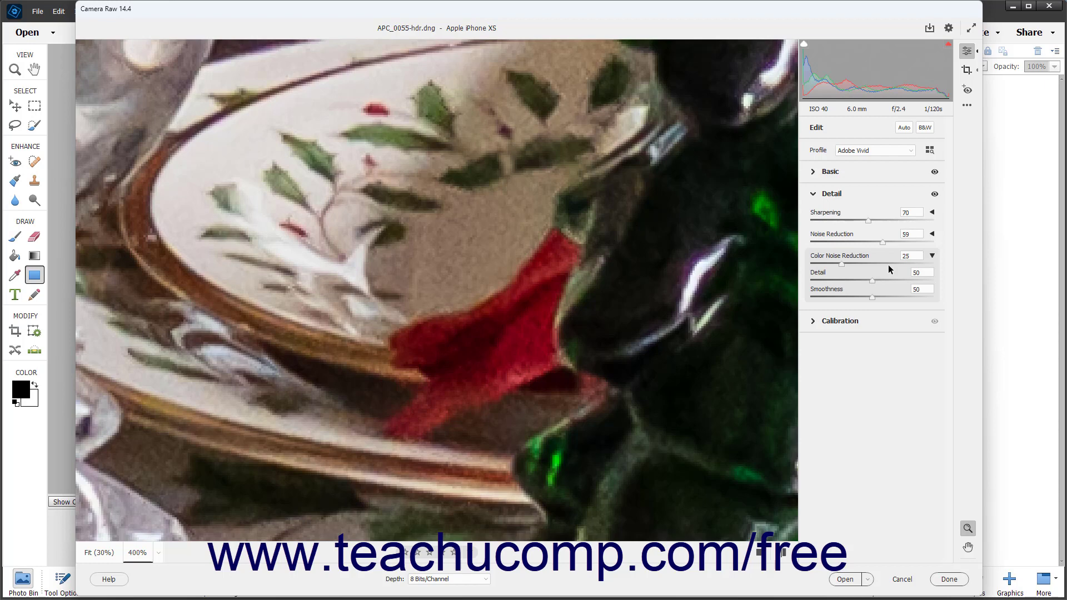
left_click(841, 264)
left_click_drag(853, 266, 857, 267)
Examine the noise and sharpness on the dark wooden chair back at 400% and at 300% zoom
key("space")
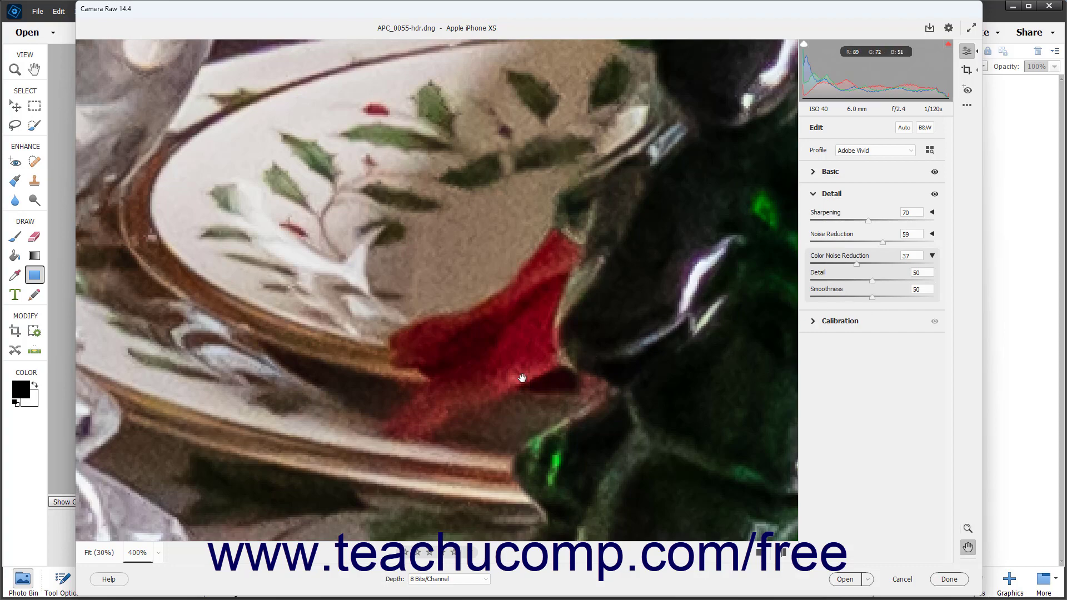
left_click_drag(521, 378, 640, 209)
left_click_drag(480, 459, 294, 1)
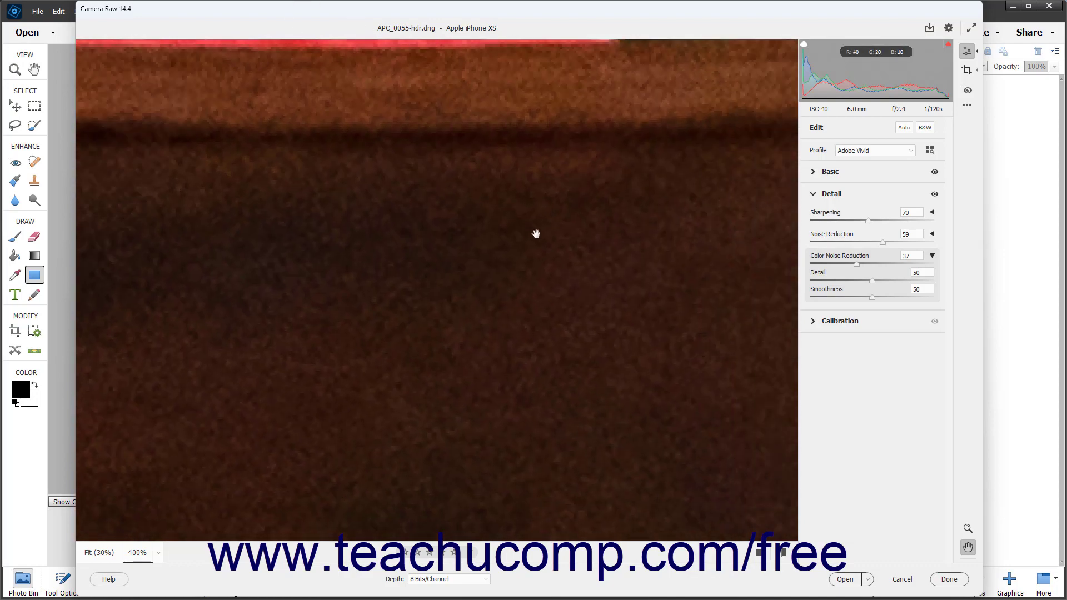
left_click(159, 553)
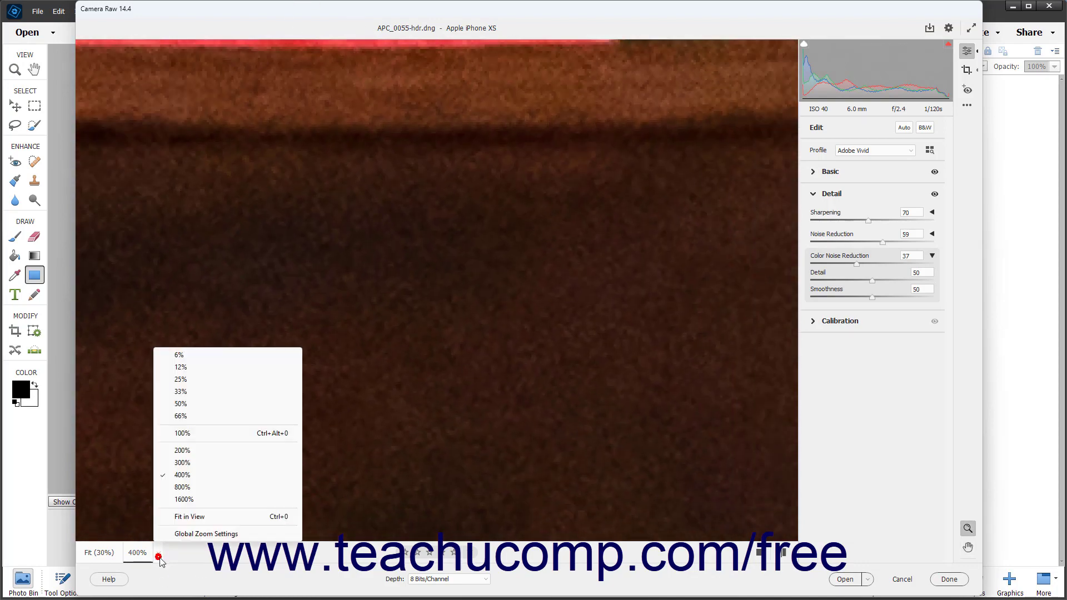
left_click(196, 462)
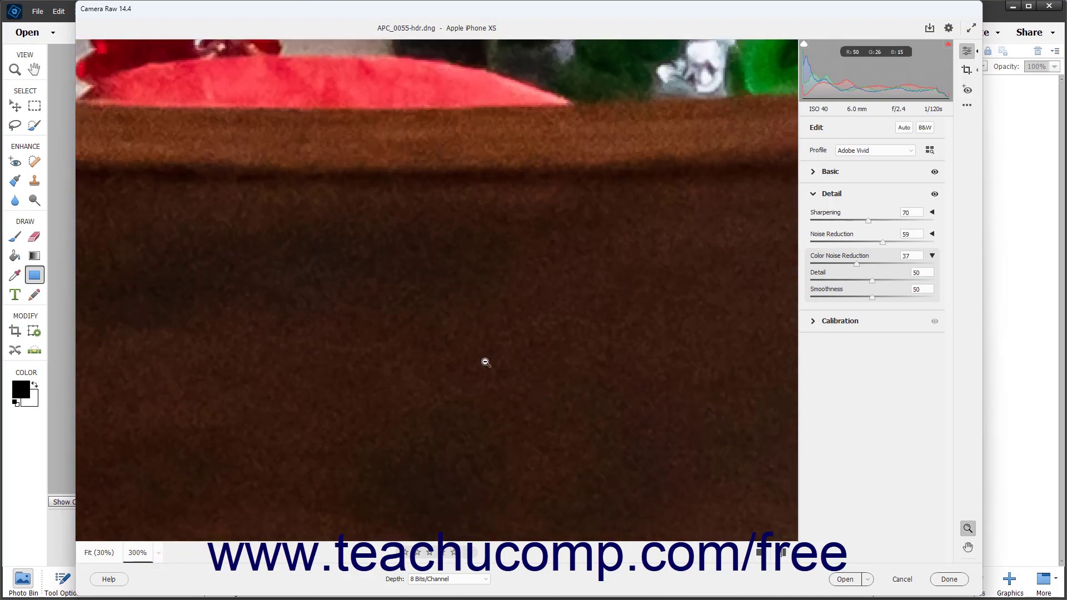
Fit the whole photo in view and compare it with the Detail adjustments hidden and shown again
left_click(572, 392)
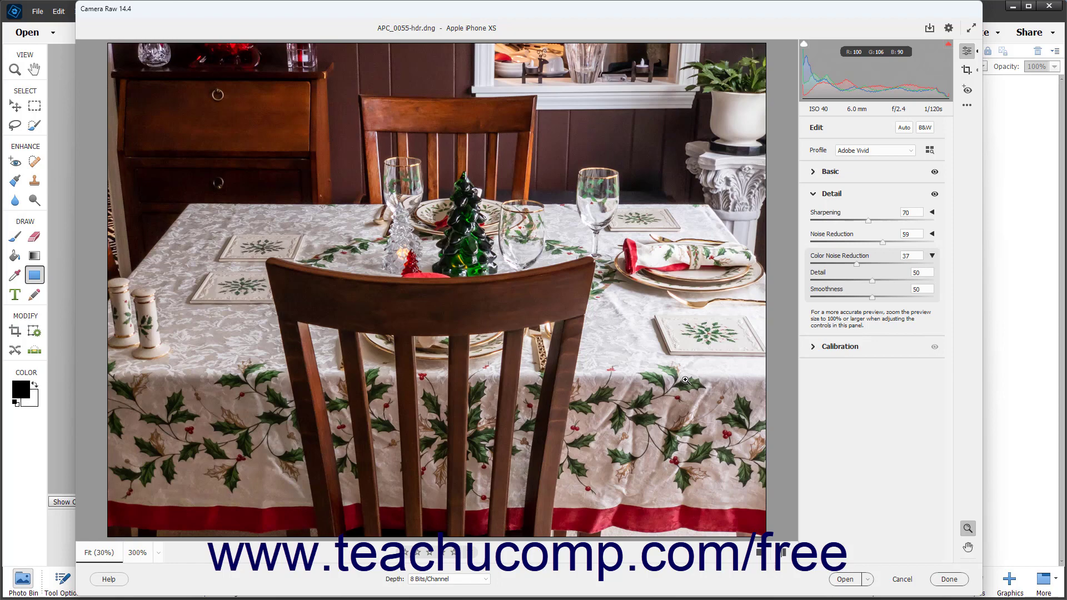
left_click(934, 195)
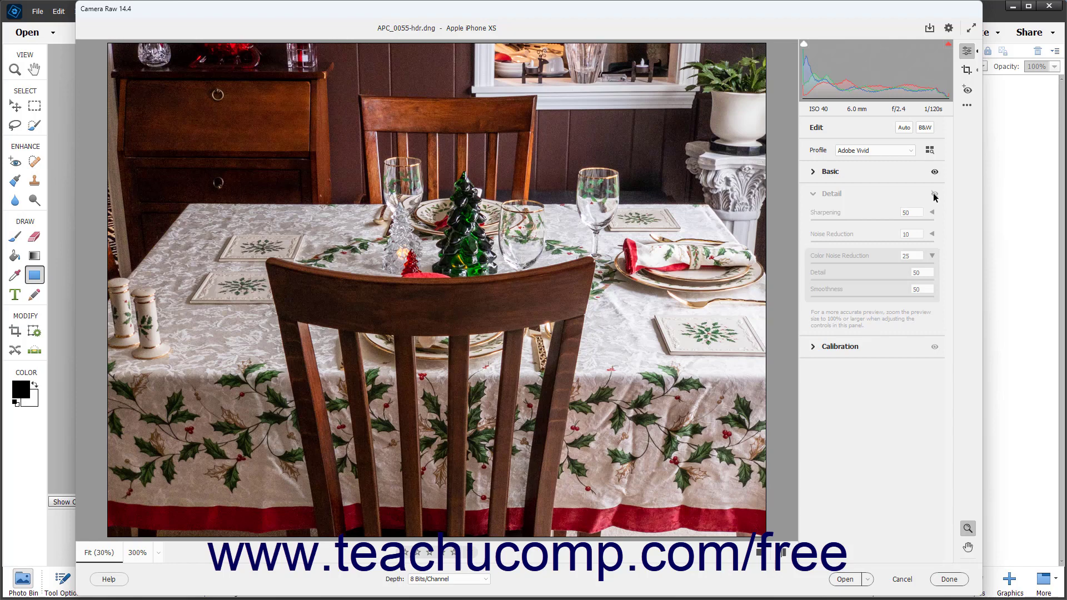
left_click(934, 194)
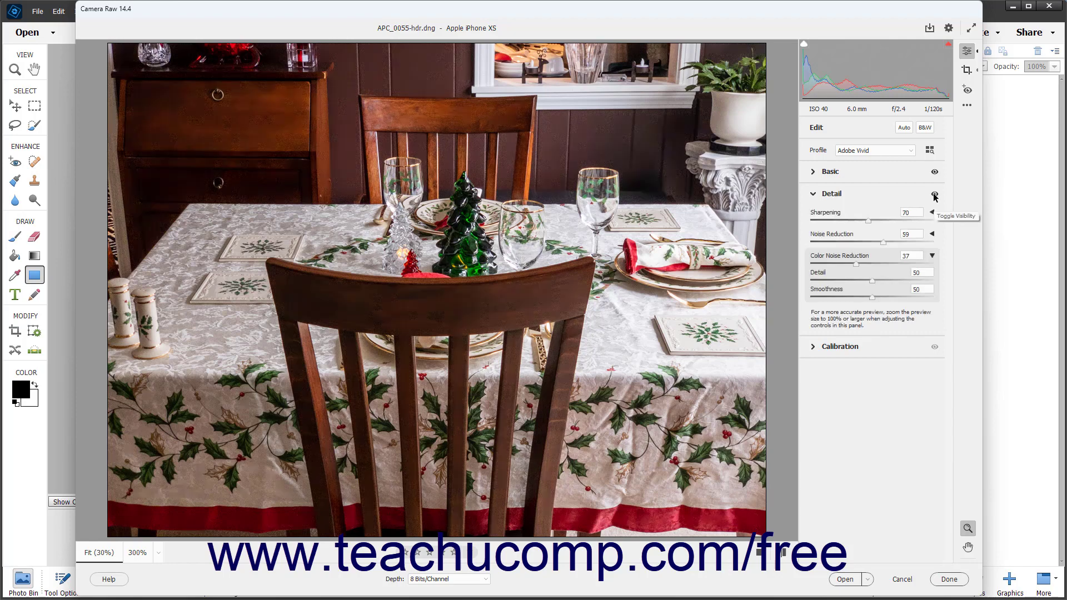